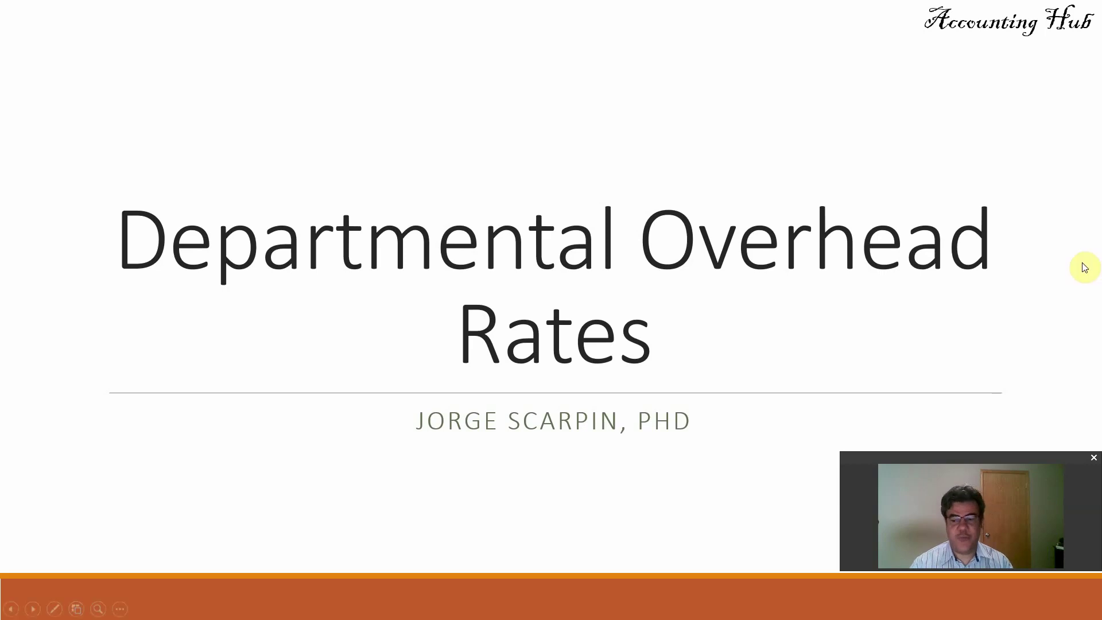
Advance the slideshow to the slide listing the departmental overhead rate steps
left_click(814, 403)
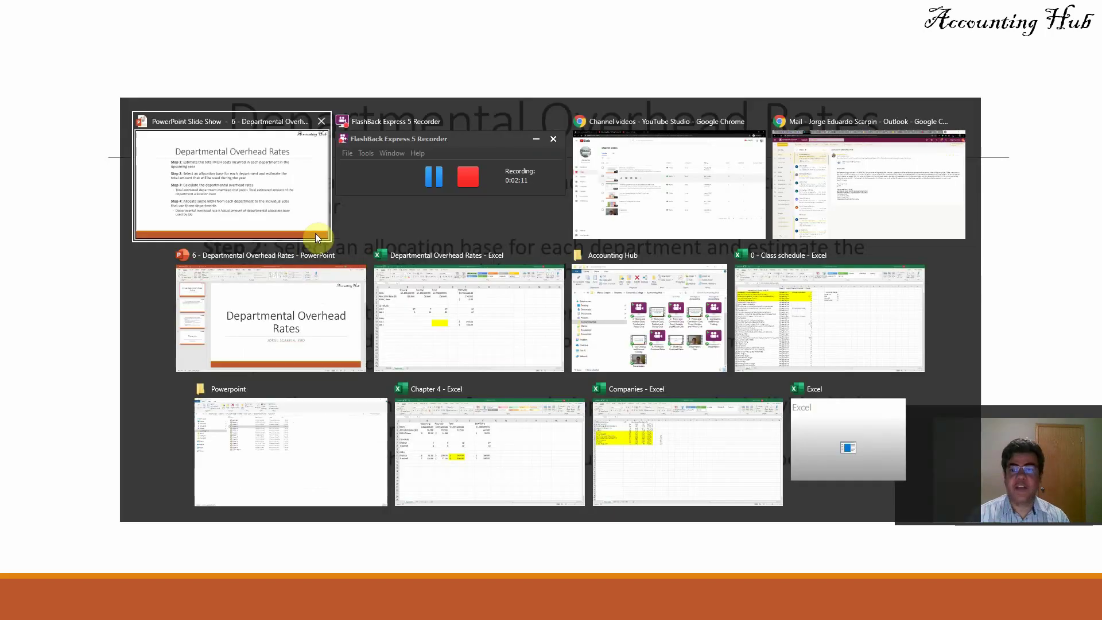
key("alt+Tab")
key("alt+Tab")
key("alt+Tab")
key("alt+Tab")
key("alt+Tab")
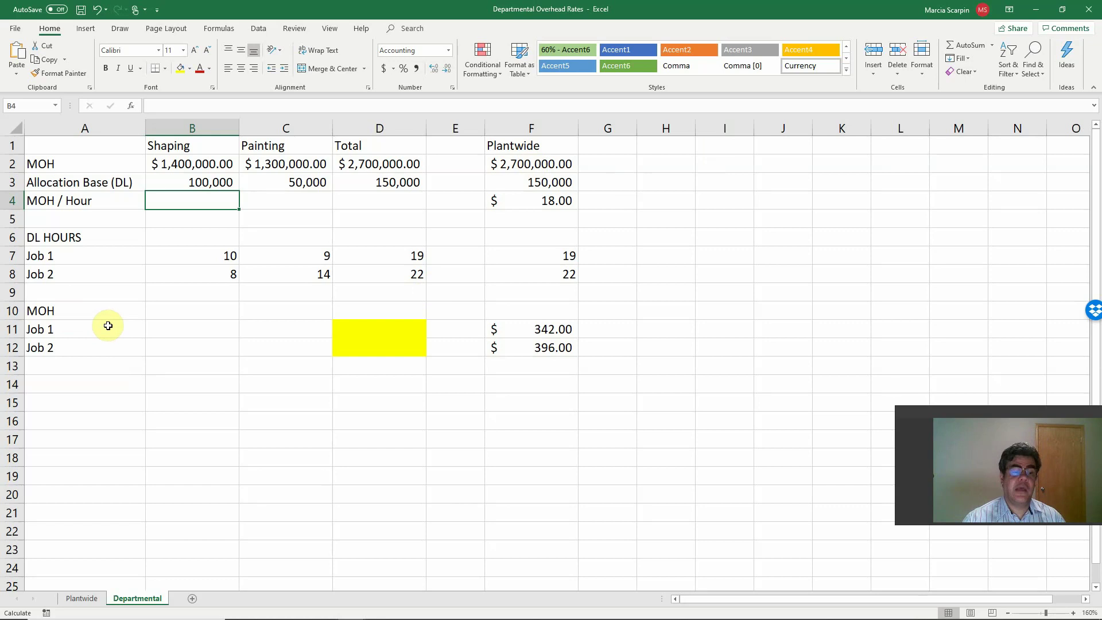
Switch to Excel and review the plantwide Job 1 overhead in F11 and total MOH in D2
left_click(548, 330)
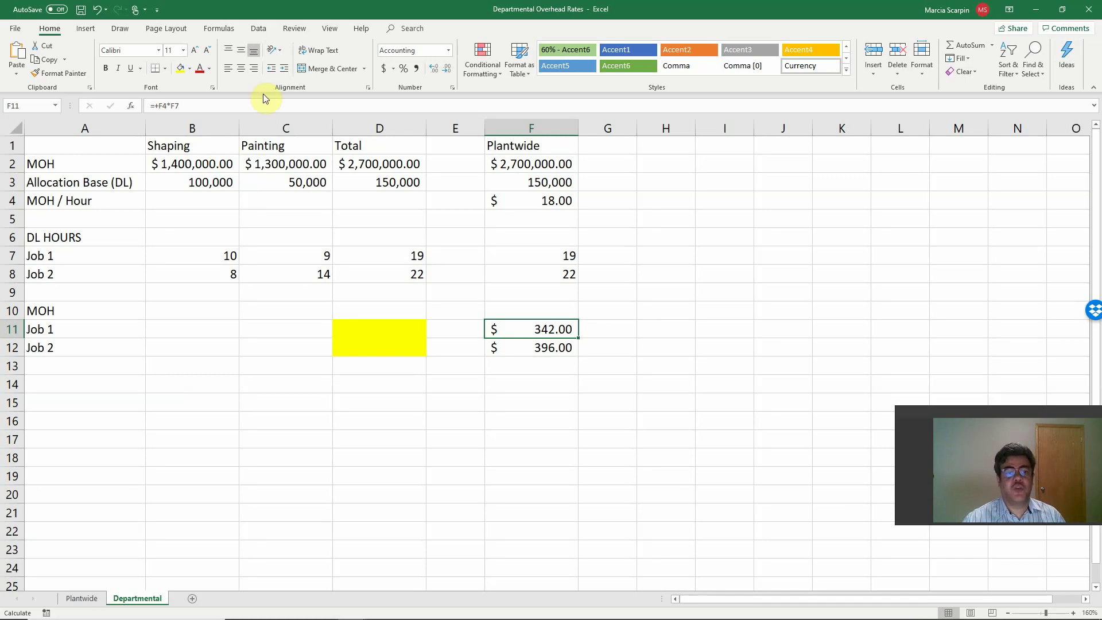
left_click(380, 163)
left_click(506, 159)
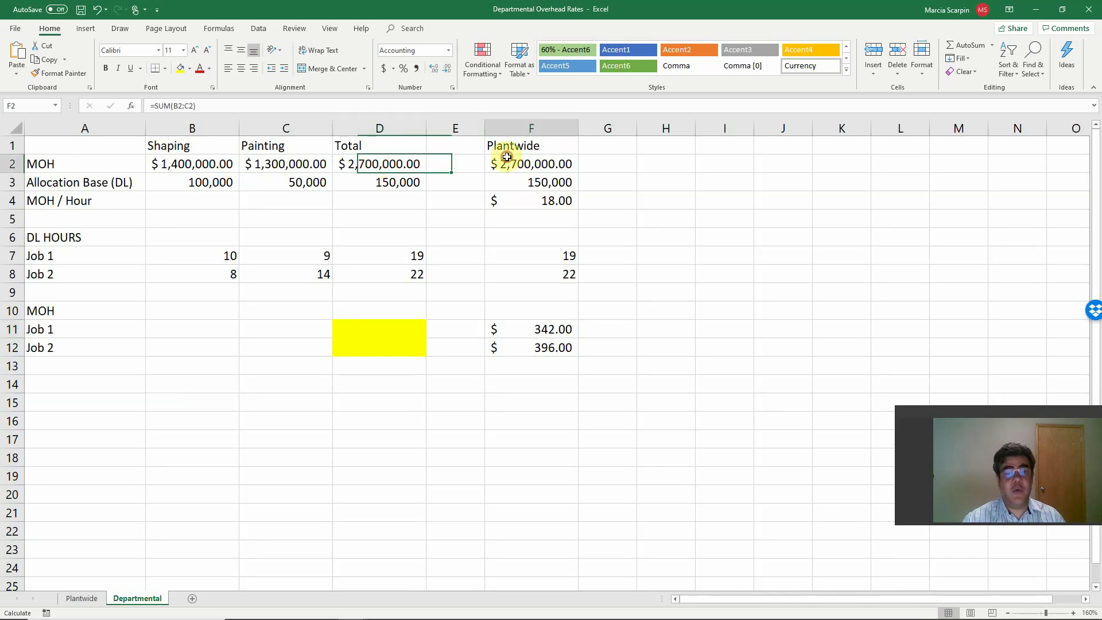
left_click(394, 165)
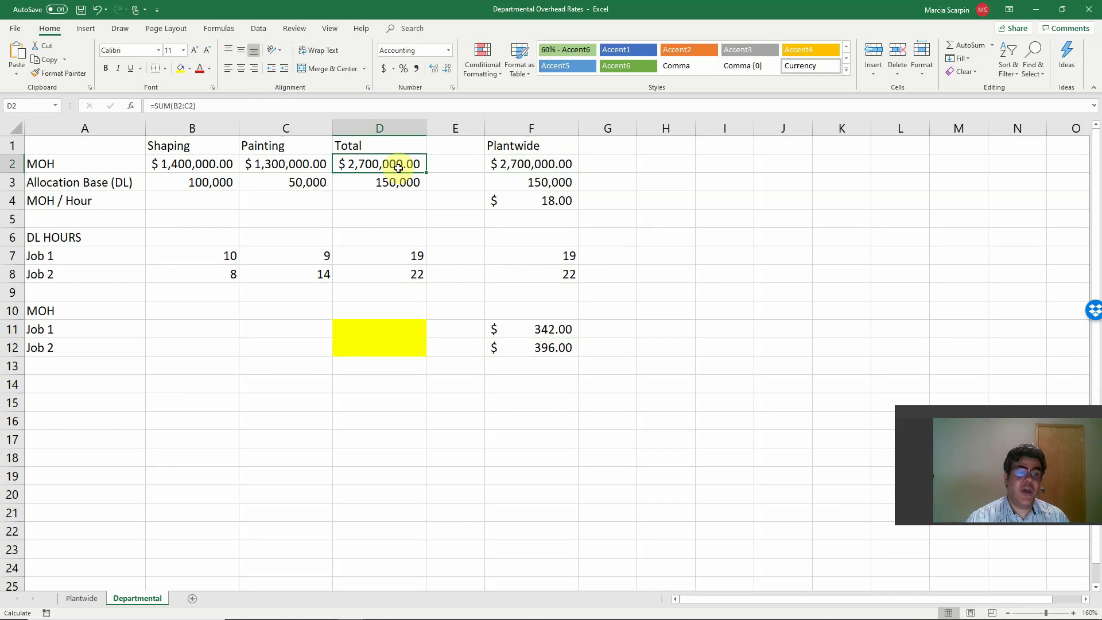
Review the allocation base total in D3 and the Shaping base in B3, then select B4
left_click(366, 181)
left_click(517, 181)
left_click(397, 182)
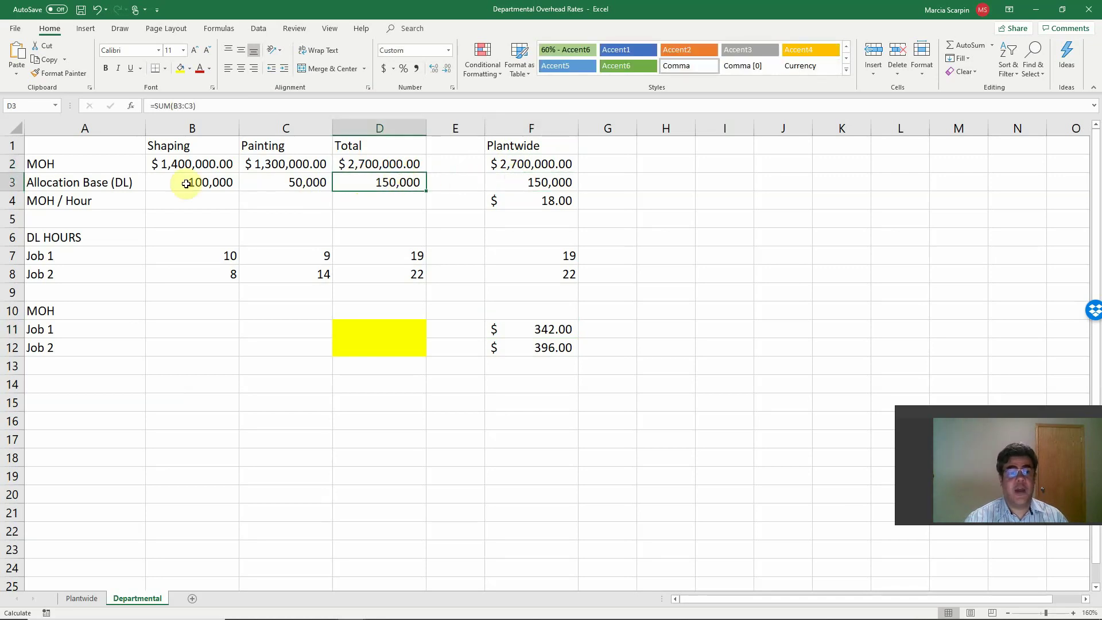
left_click(186, 183)
left_click(296, 182)
left_click(227, 182)
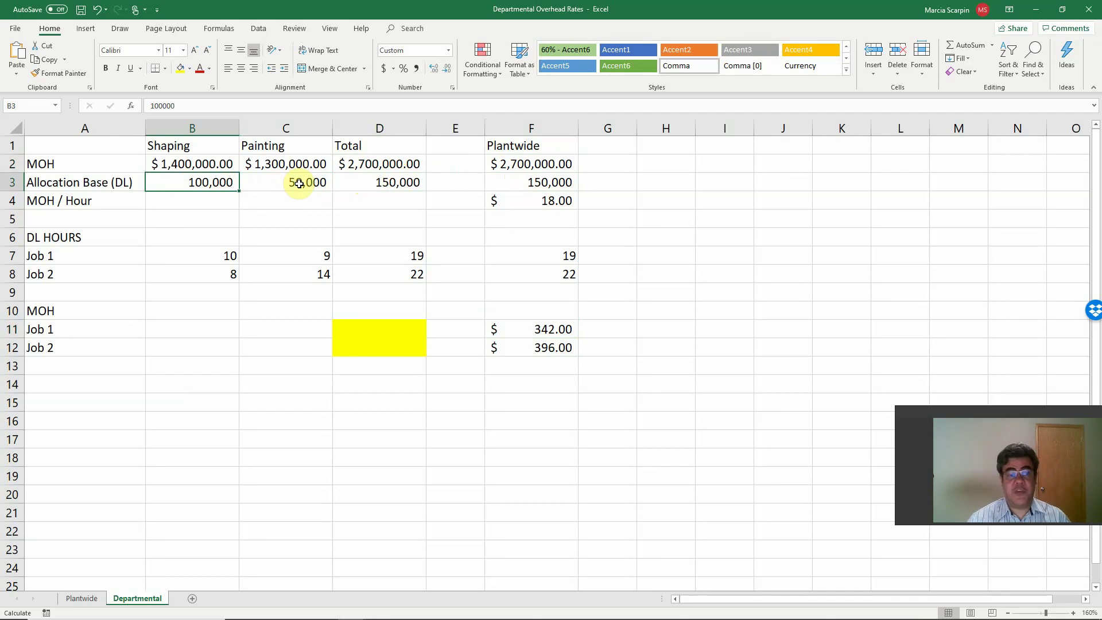
left_click(190, 206)
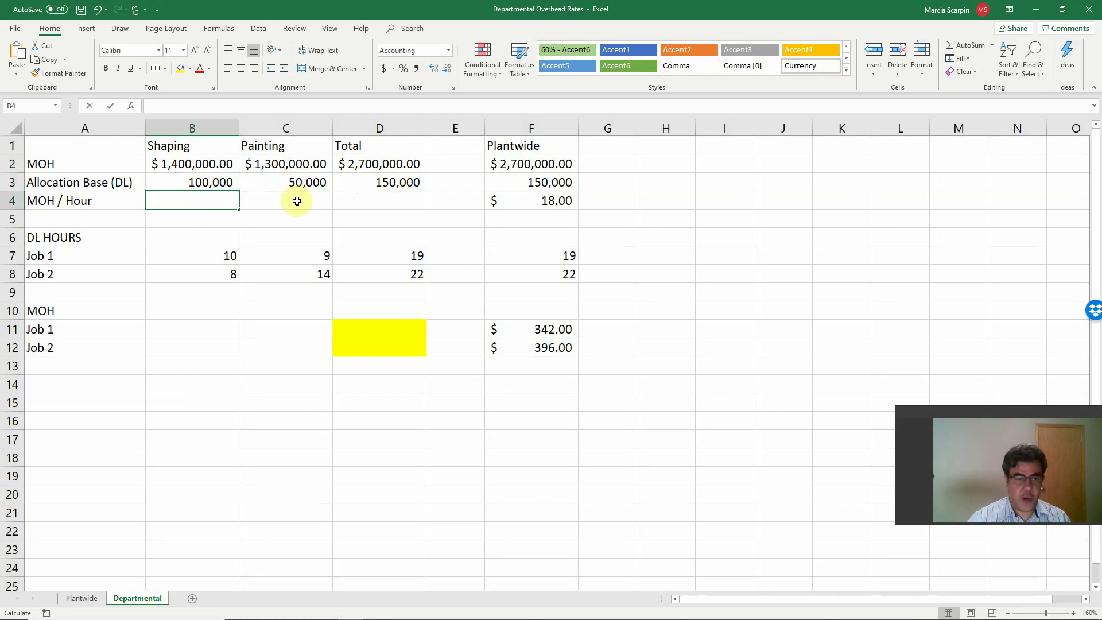
Enter overhead rates =B2/B3 in B4 ($14.00) and =C2/C3 in C4 ($26.00)
type("=B2/")
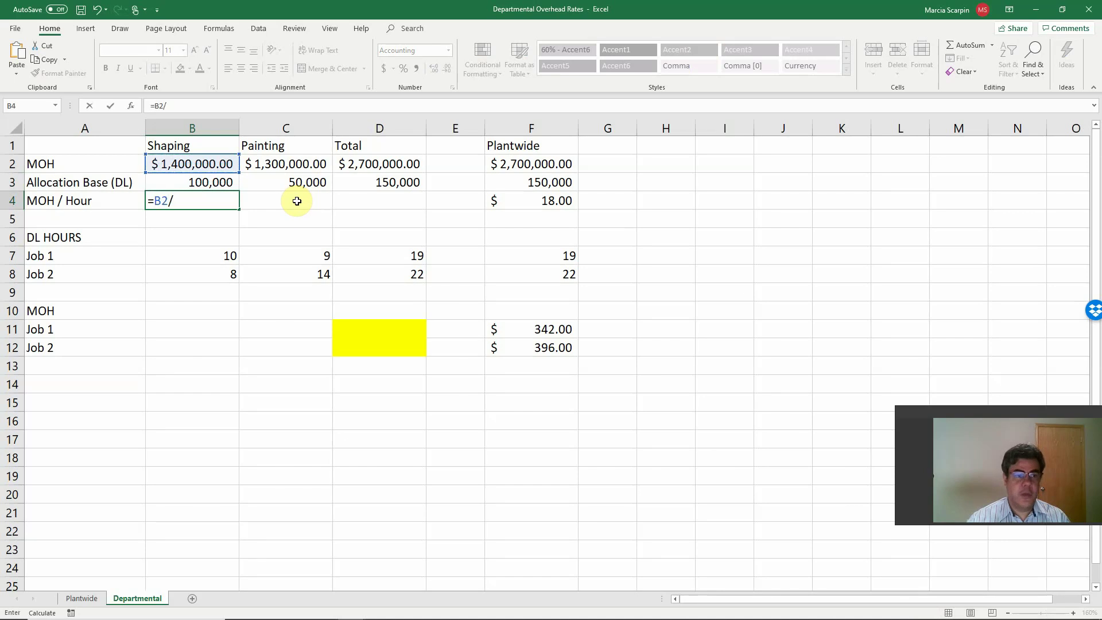
type("B3")
key("Return")
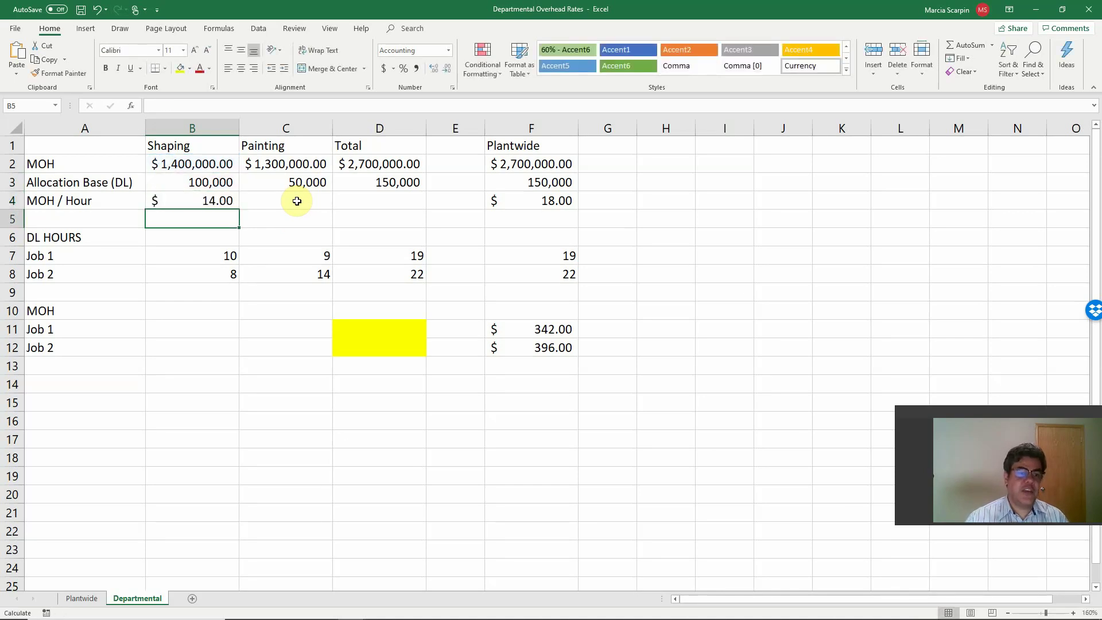
key("Up")
left_click(297, 201)
type("+")
key("Up")
key("Up")
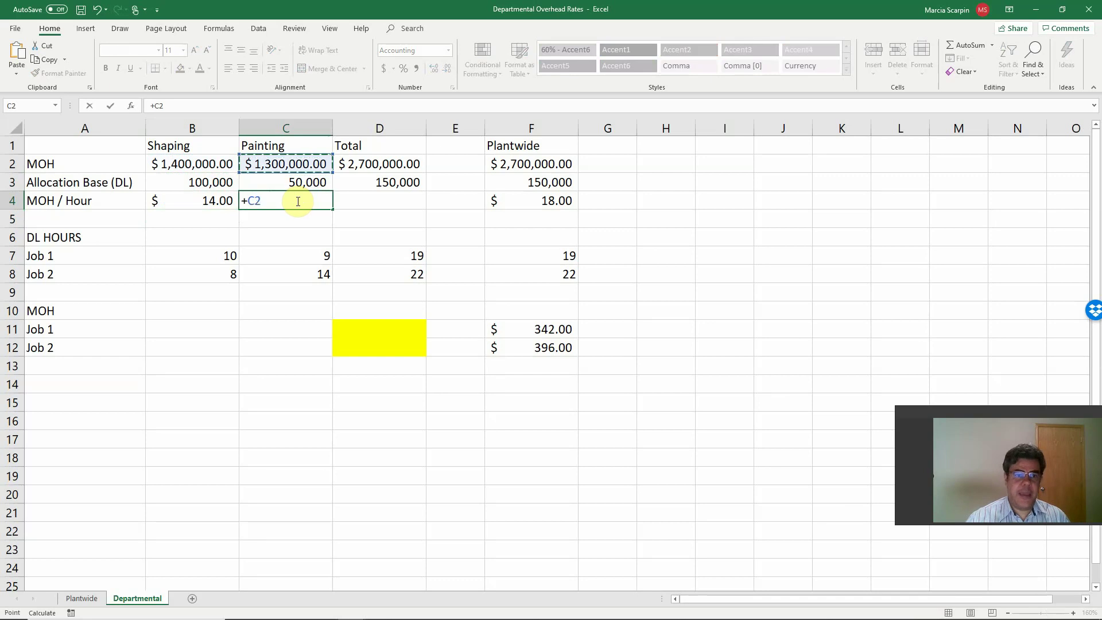
type("/")
key("Up")
key("Return")
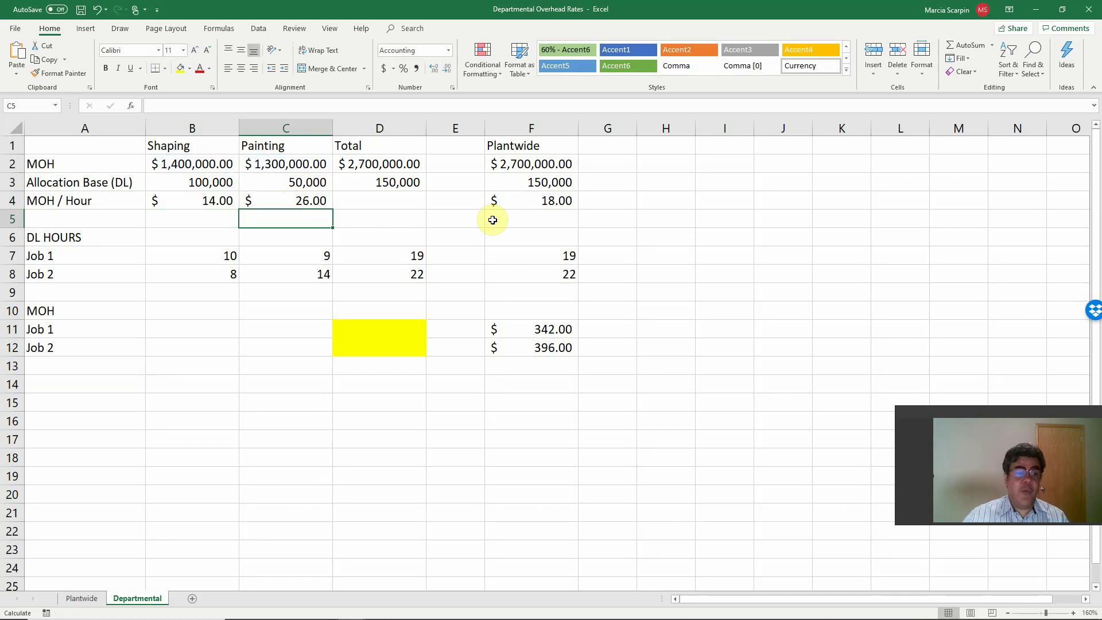
key("Right")
key("Right")
key("Down")
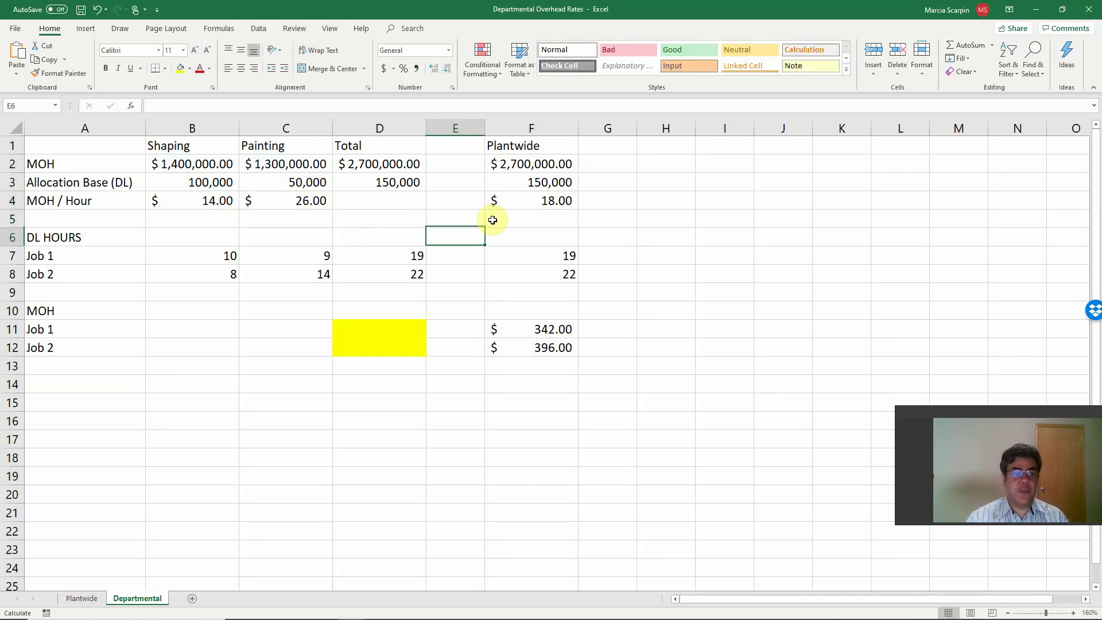
key("Down")
key("Left")
key("Down")
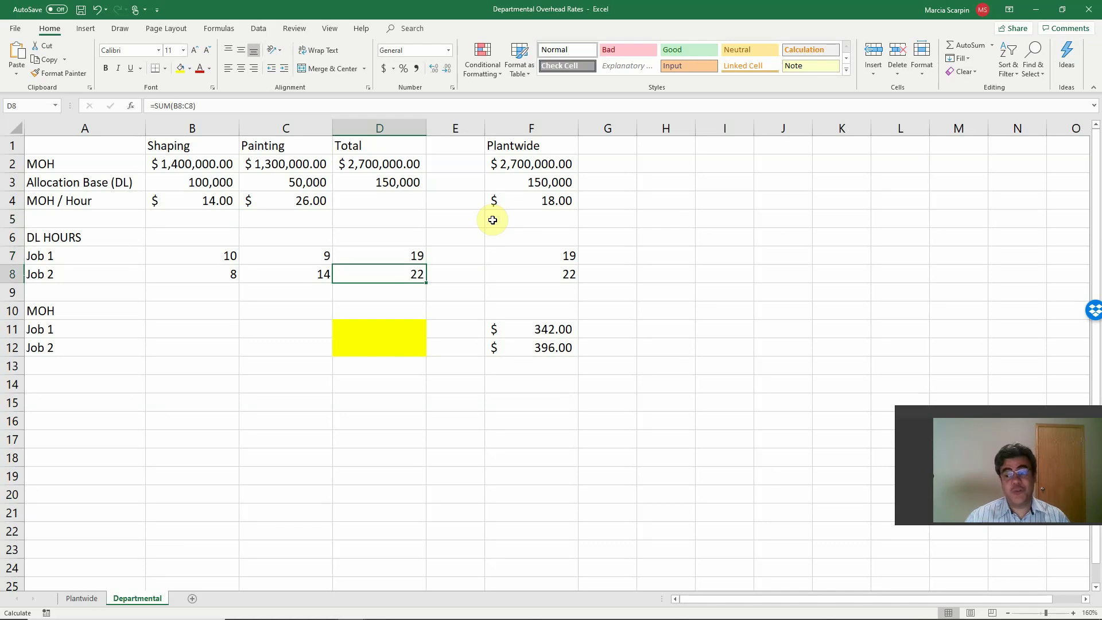
key("Up")
key("Left")
key("Left")
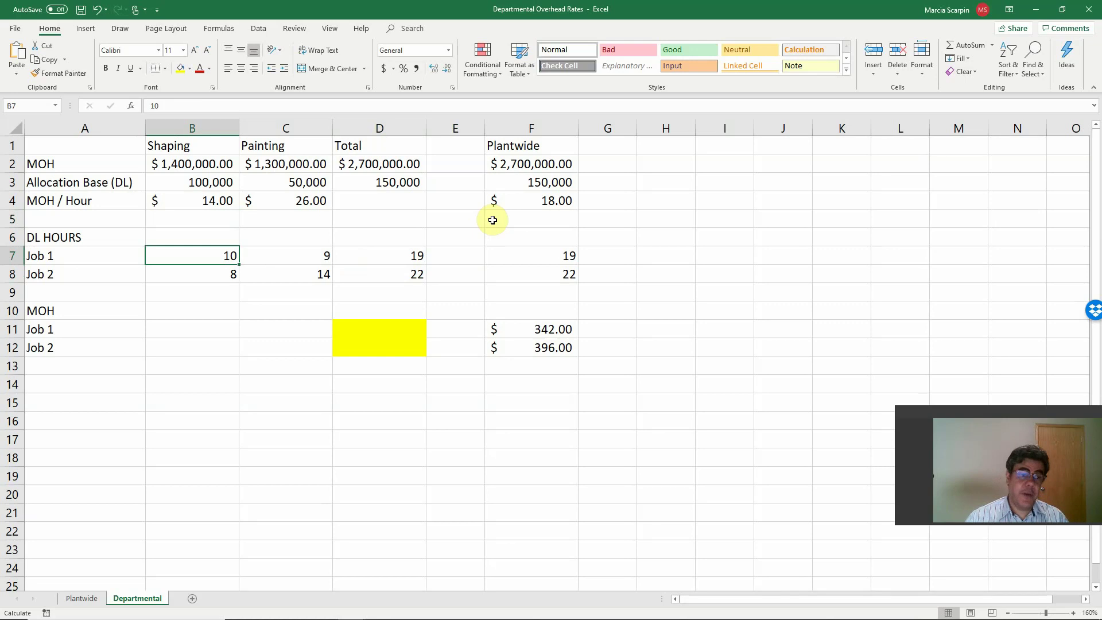
key("Down")
key("Down")
key("Down")
key("Down")
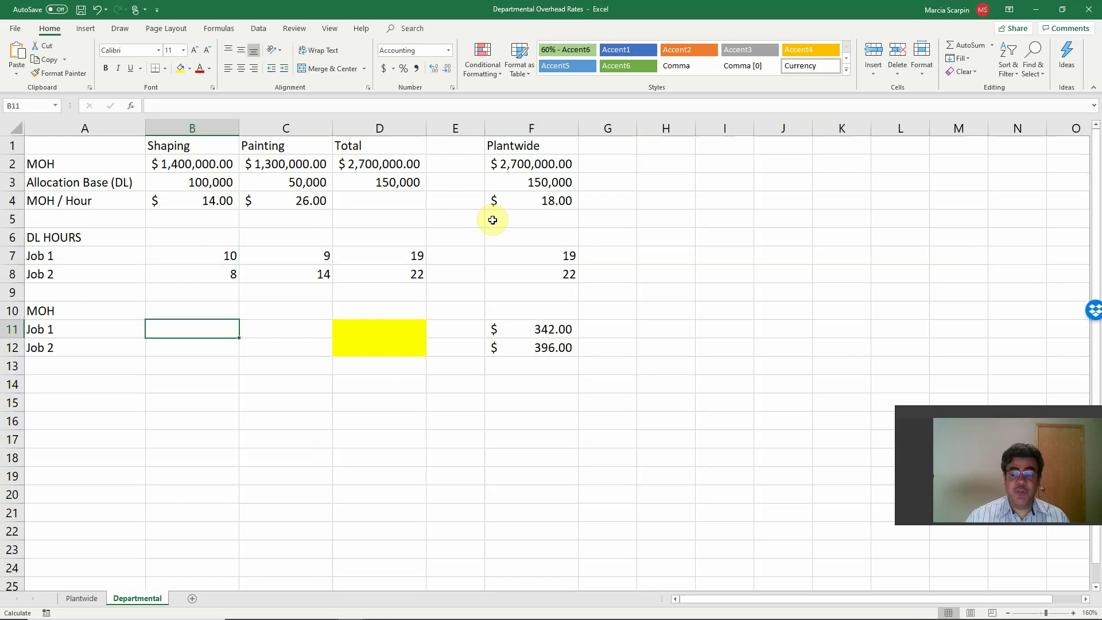
Compute Shaping job overhead: B11 =B4*B7 ($140.00) and B12 =B4*B8 ($112.00)
type("+")
key("Up")
key("Up")
key("Up")
key("Up")
key("Up")
key("Up")
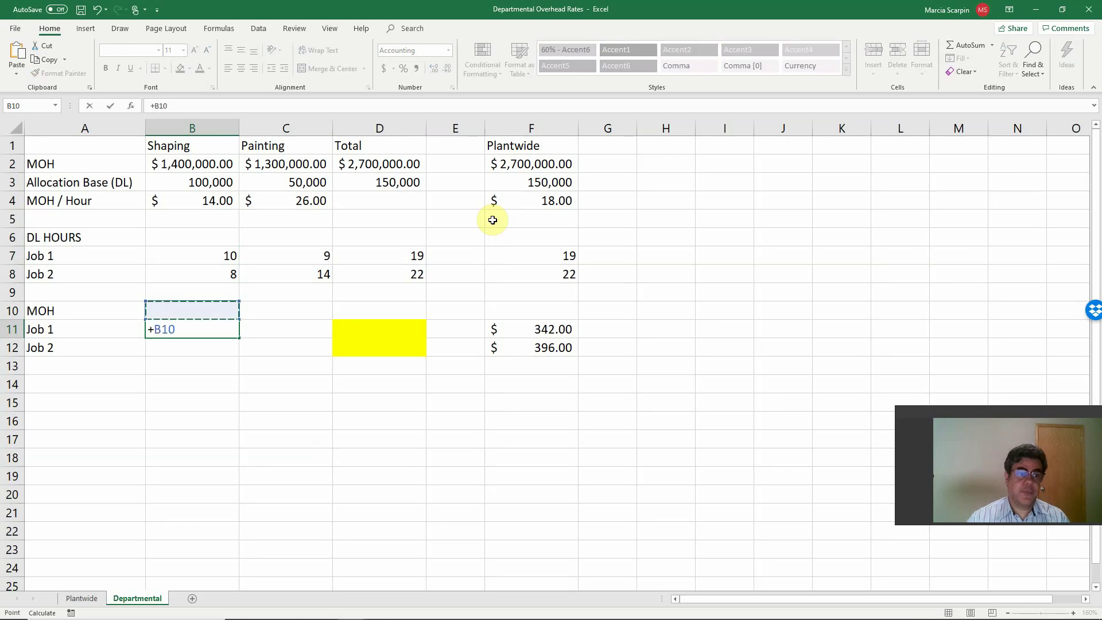
key("Up")
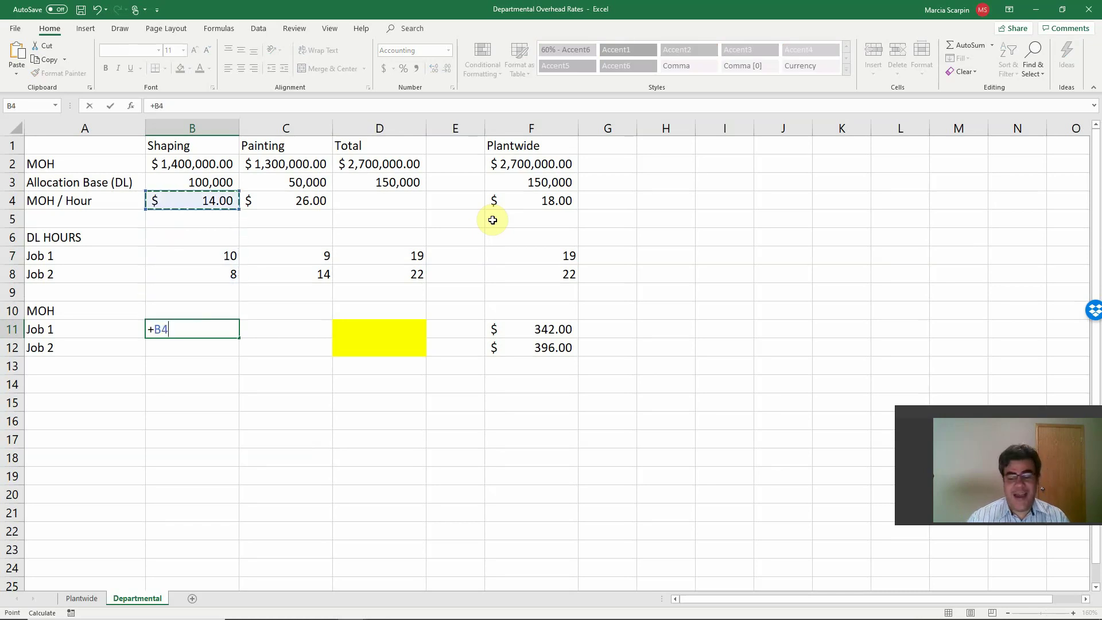
type("*")
key("Up")
key("Up")
key("Up")
key("Up")
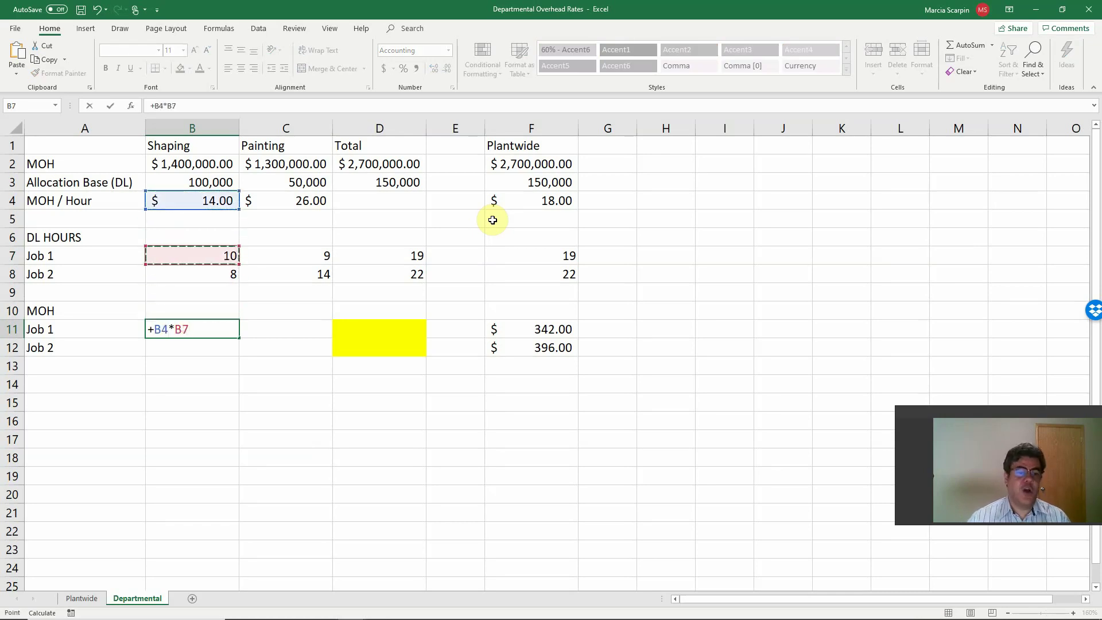
key("Return")
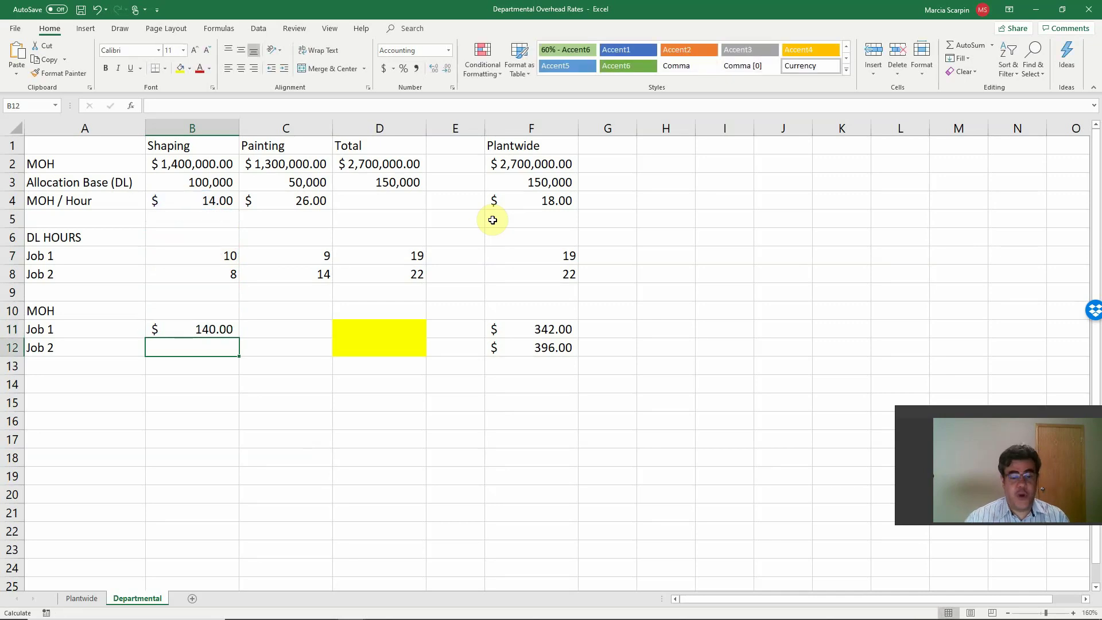
type("+")
key("Up")
key("Up")
key("Up")
key("Up")
key("Up")
key("Up")
key("Up")
key("Up")
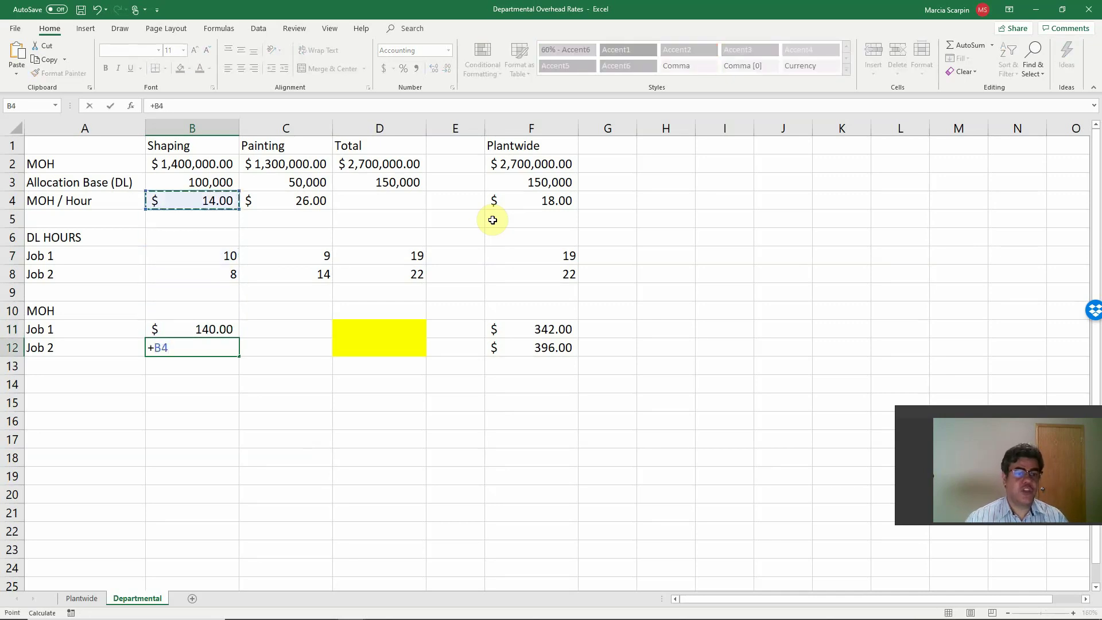
key("Up")
key("Down")
type("*")
key("Up")
key("Up")
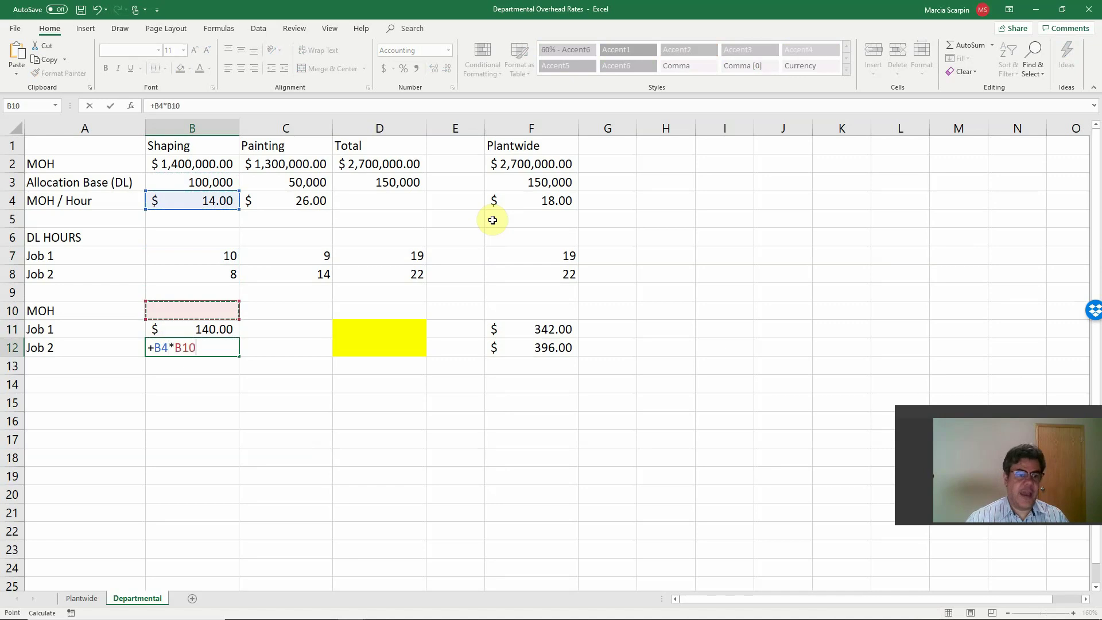
key("Up")
key("Up")
key("Return")
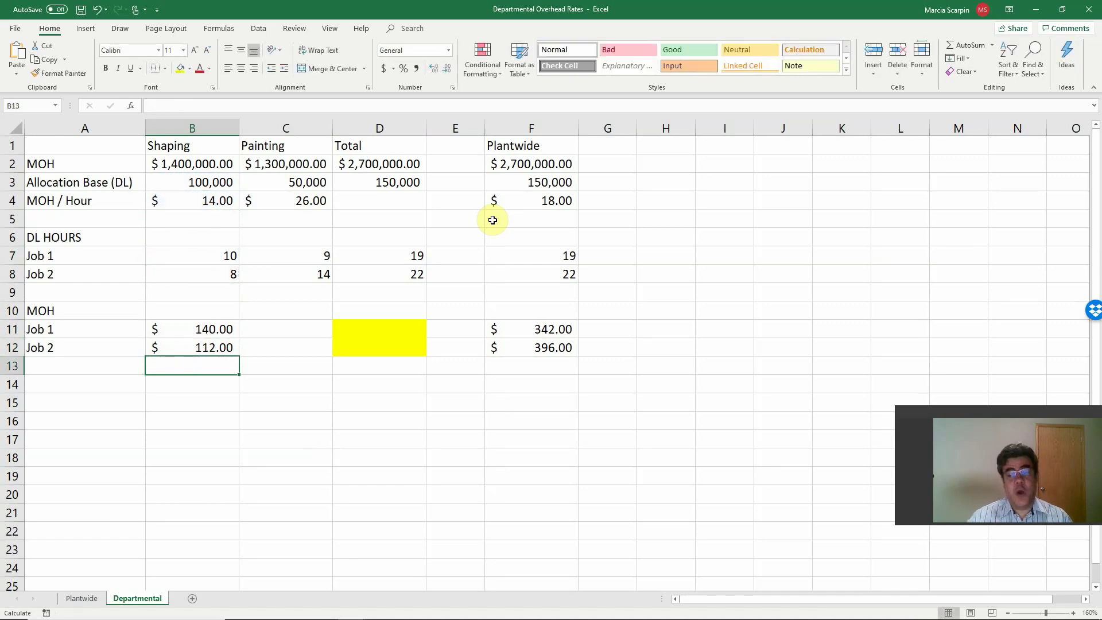
Compute Painting job overhead: C11 =C4*C7 ($234.00) and C12 =C4*C8 ($364.00)
key("Up")
key("Up")
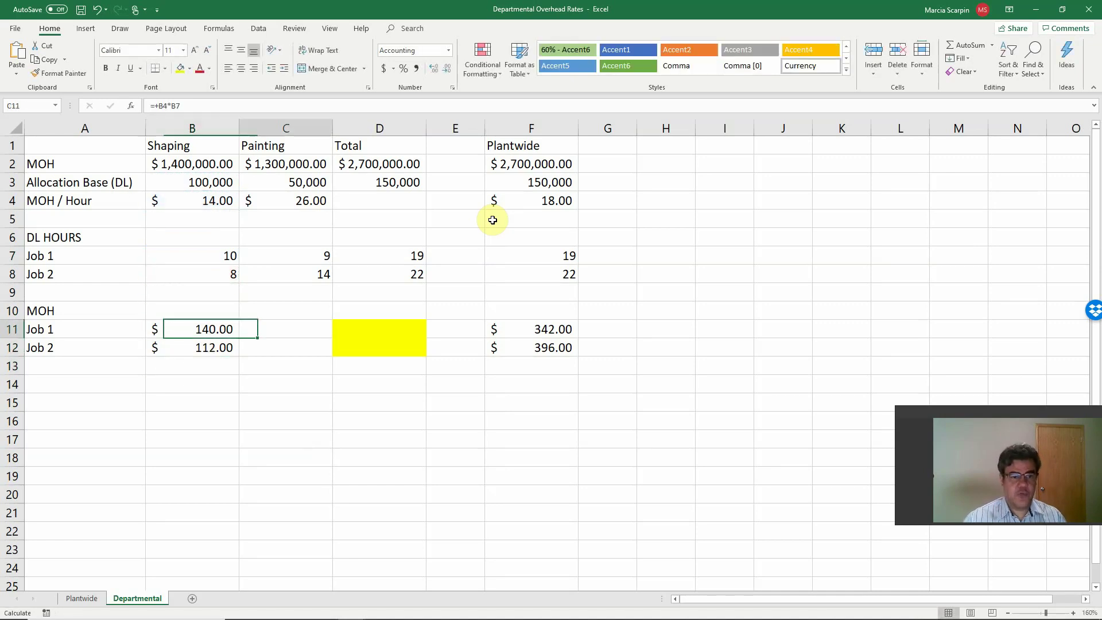
key("Right")
type("+")
key("Up")
key("Up")
key("Up")
key("Up")
key("Up")
key("Up")
key("Up")
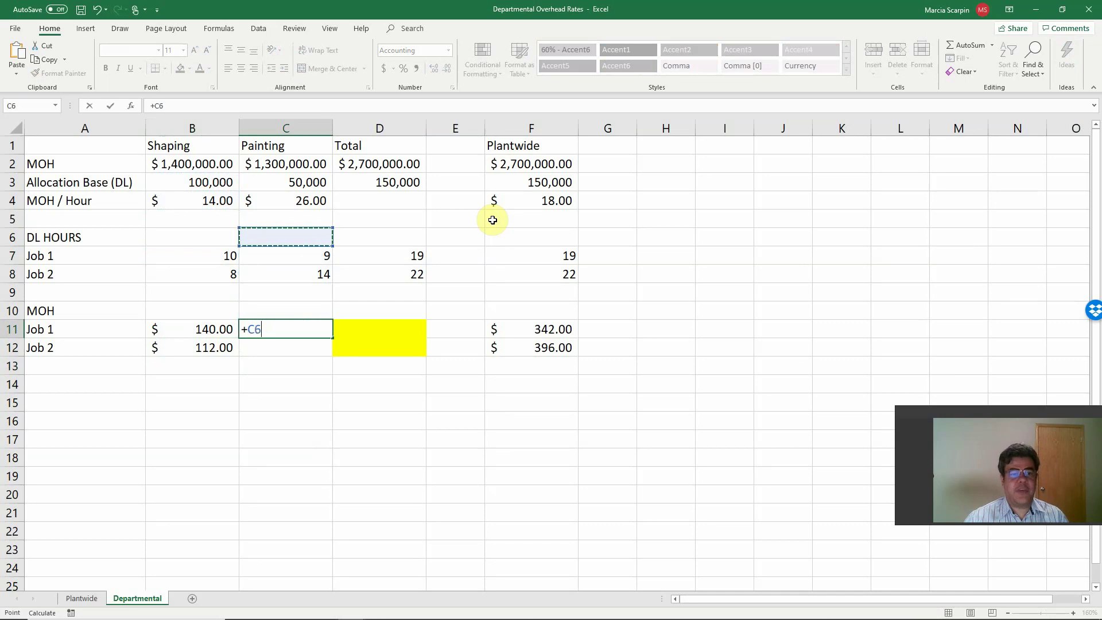
type("*")
key("Up")
key("Up")
key("Up")
key("Up")
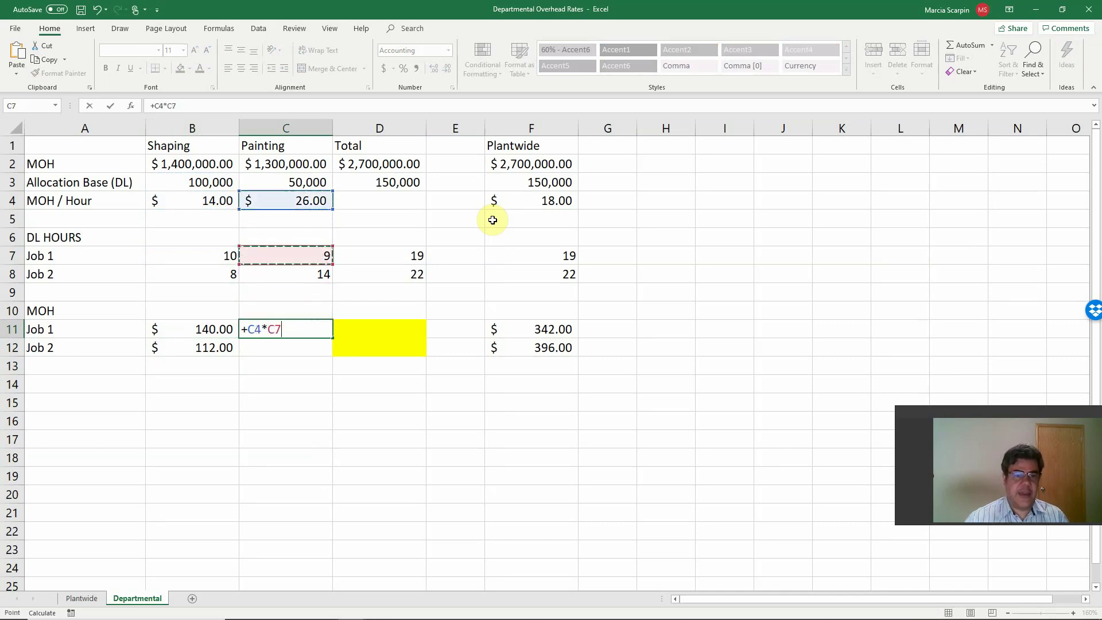
key("Return")
type("+")
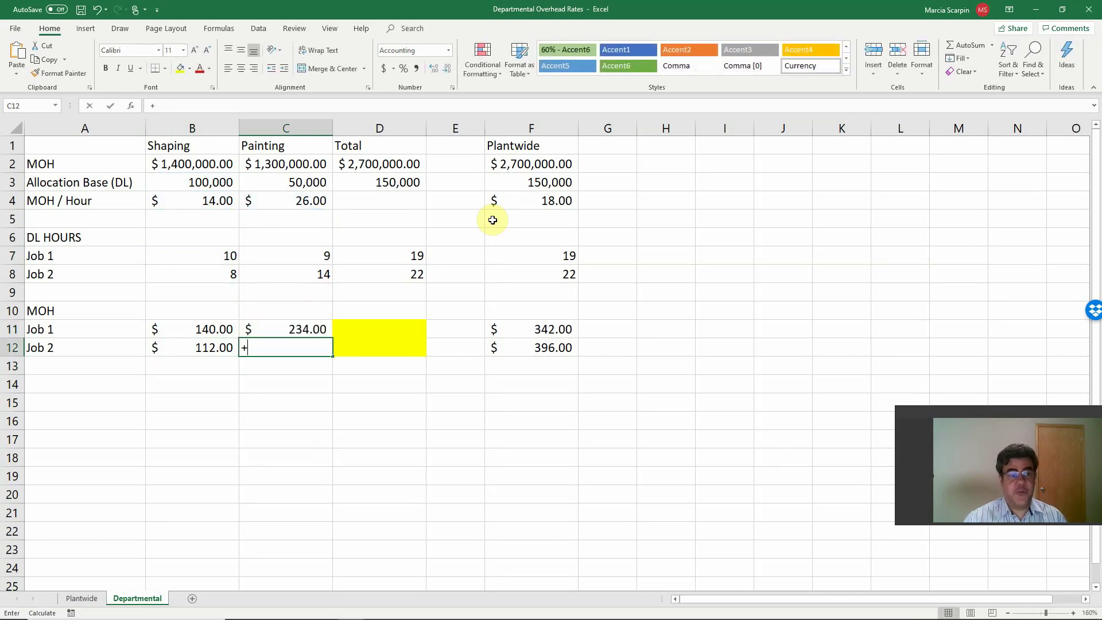
key("Up")
key("Up")
key("Up")
key("Up")
key("Up")
key("Up")
key("Up")
key("Up")
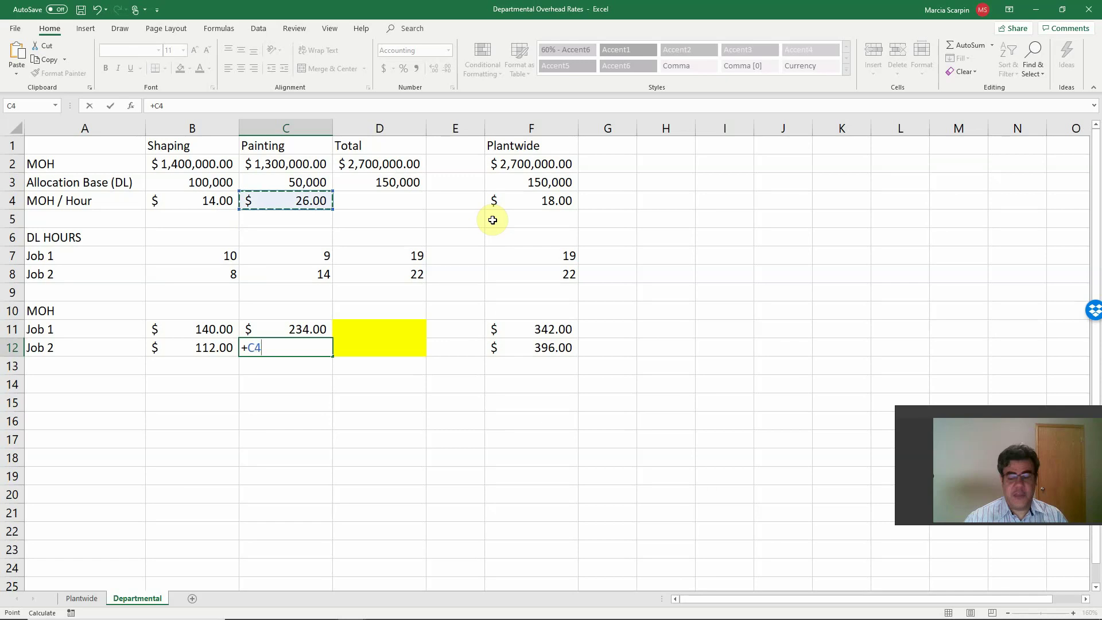
type("*")
key("Up")
key("Up")
key("Up")
key("Up")
key("Return")
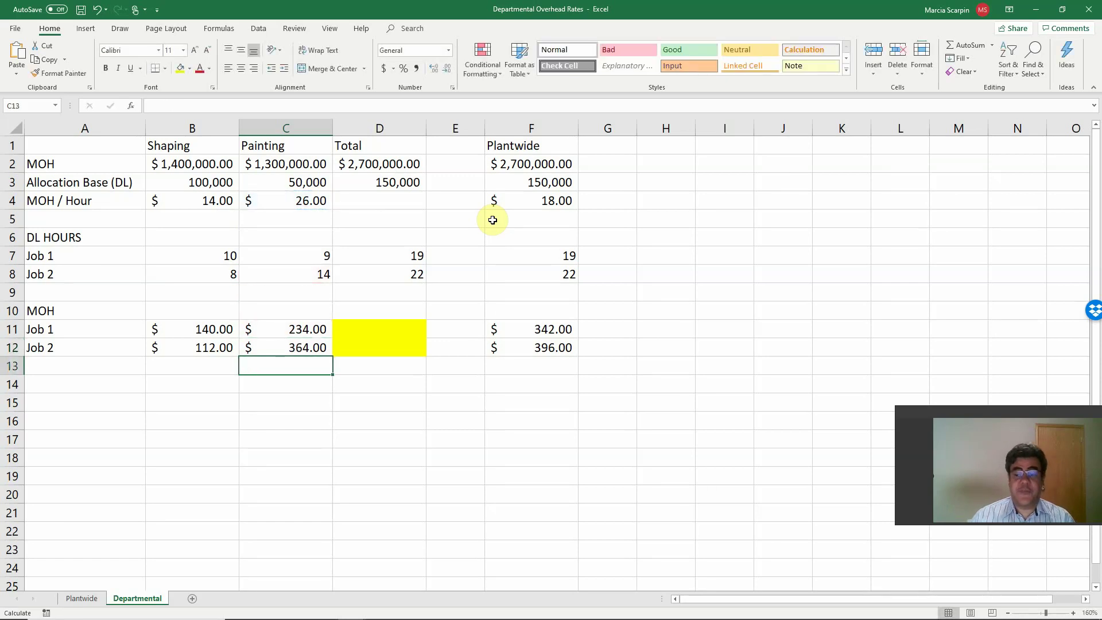
key("Up")
key("Up")
Total Job 1 overhead in D11 with =SUM(B11:C11), $374.00, versus plantwide $342.00
key("Right")
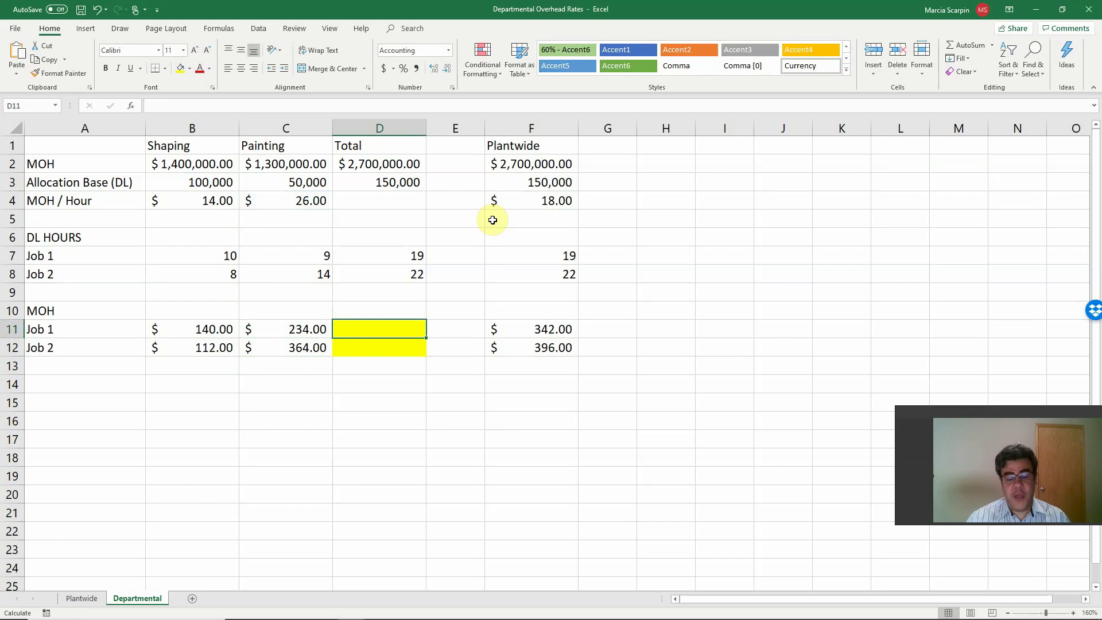
type("=sum(")
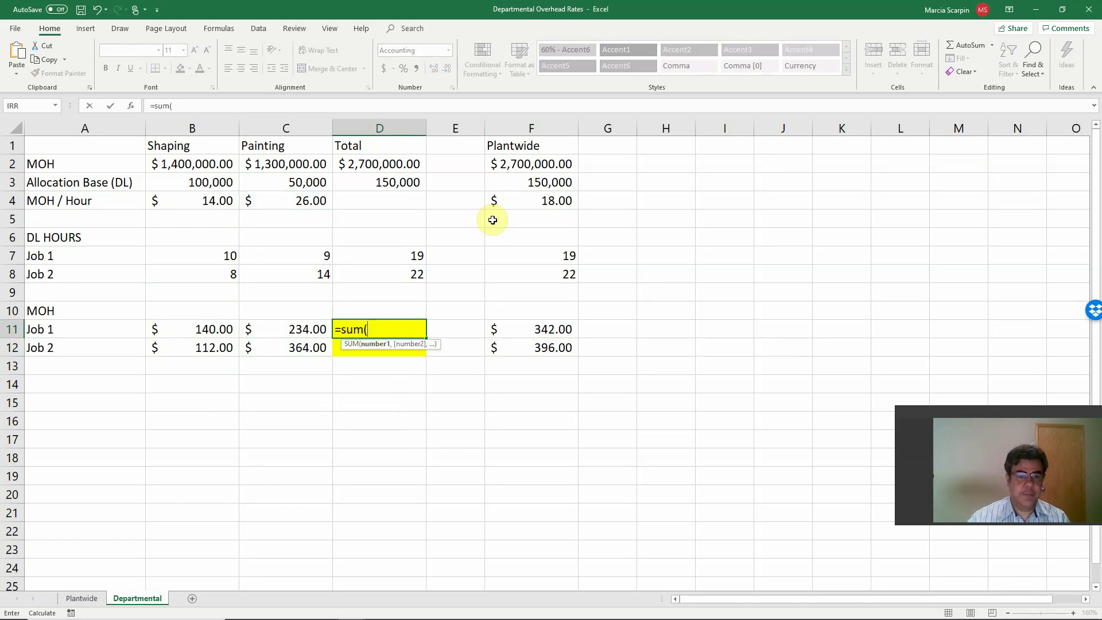
key("Left")
key("shift+Left")
key("Return")
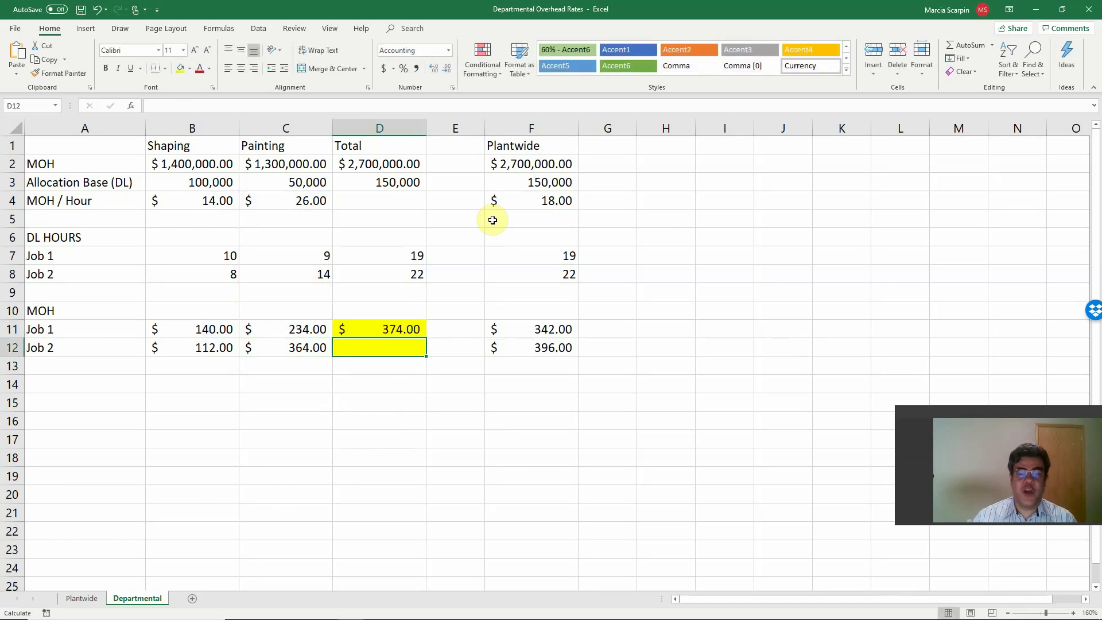
key("Up")
key("Right")
key("Right")
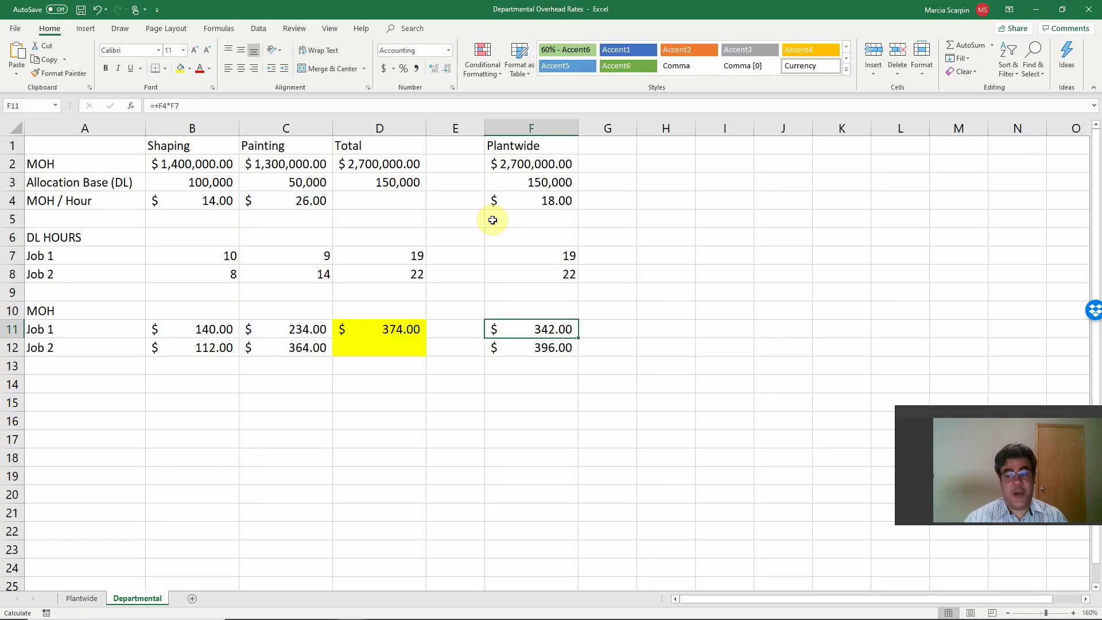
key("Left")
key("Left")
Total Job 2 overhead in D12 with =SUM(B12:C12), giving $476.00
key("Down")
type("=su")
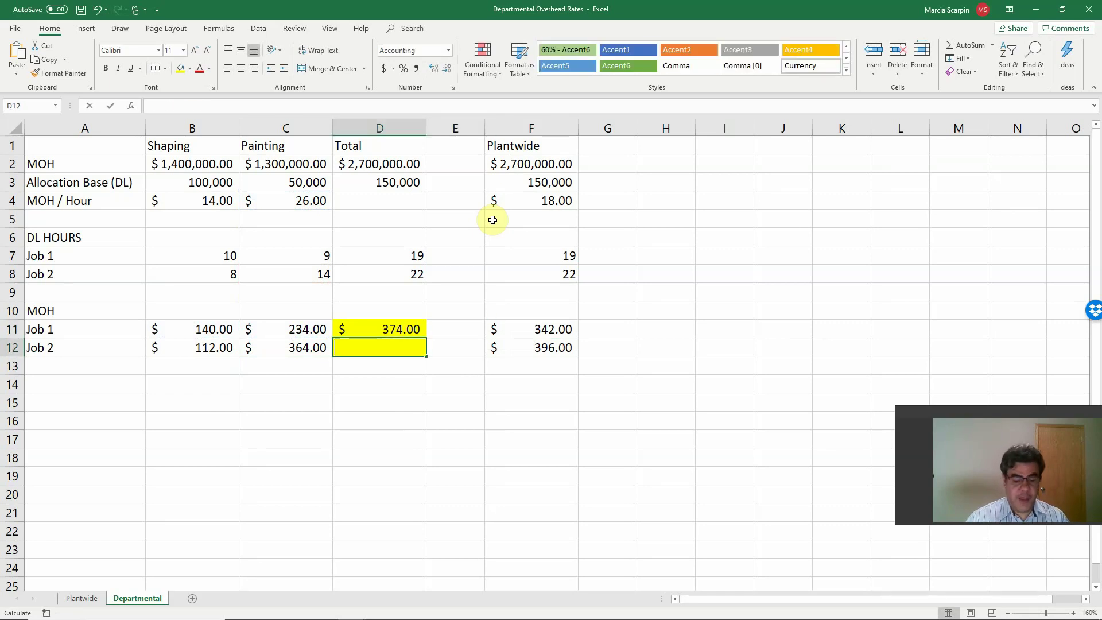
type("m(")
key("Left")
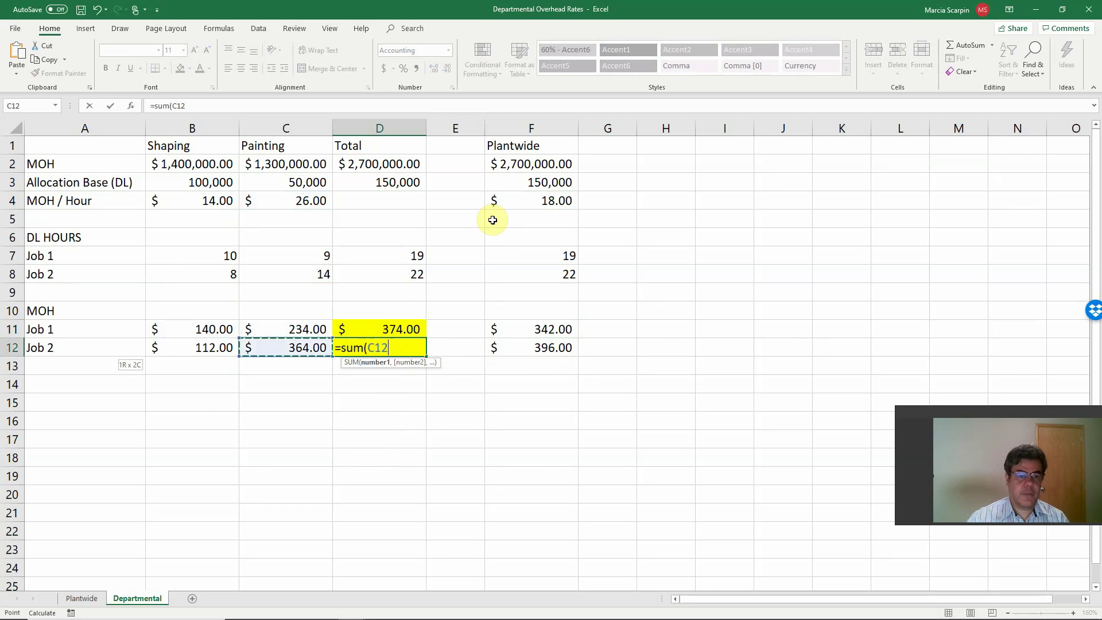
key("shift+Left")
key("Return")
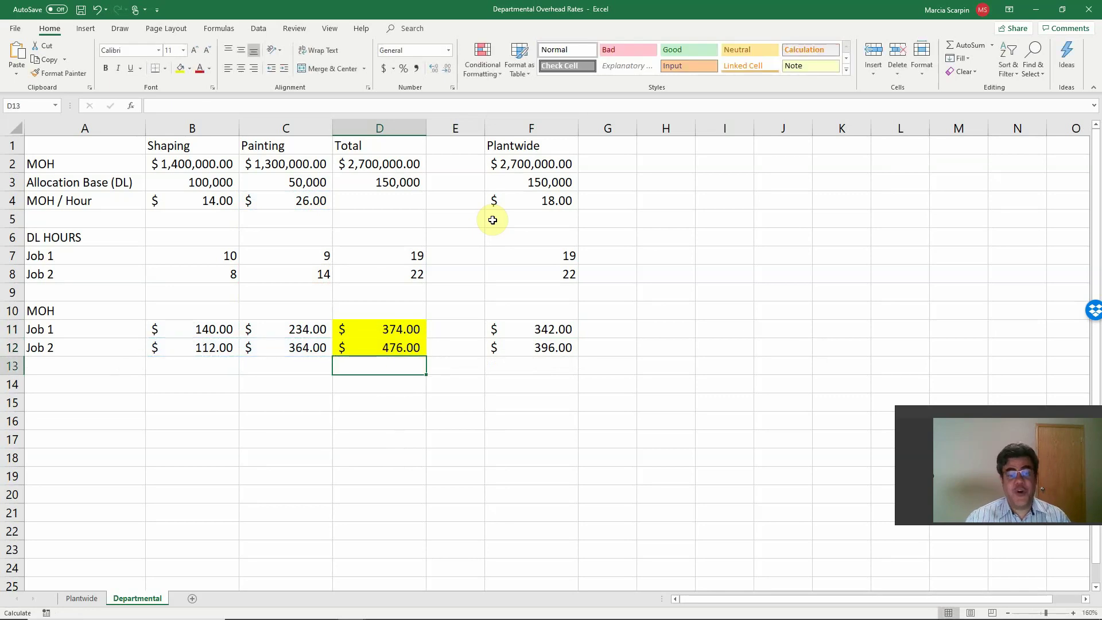